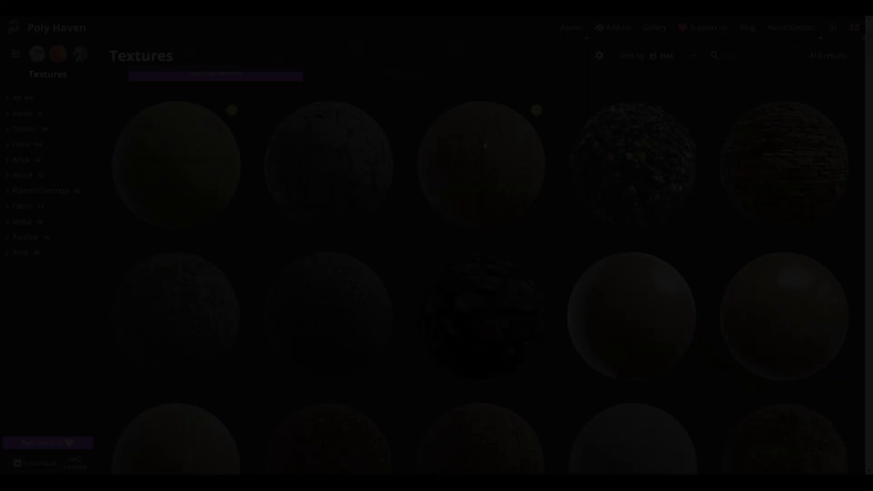
Add a new particle system to the shell (Cube.001) and set its type to Hair
{"action": "scroll", "coordinate": [484, 146], "scroll_direction": "down", "scroll_amount": 7}
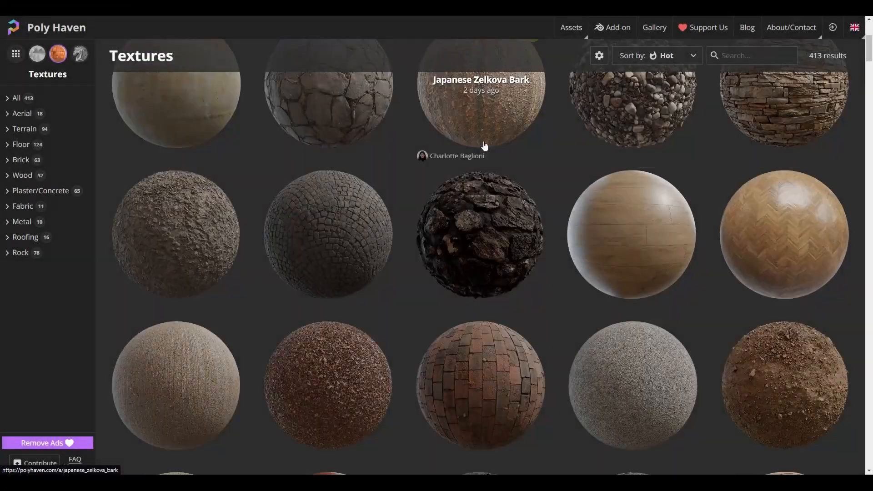
{"action": "scroll", "coordinate": [484, 145], "scroll_direction": "down", "scroll_amount": 4}
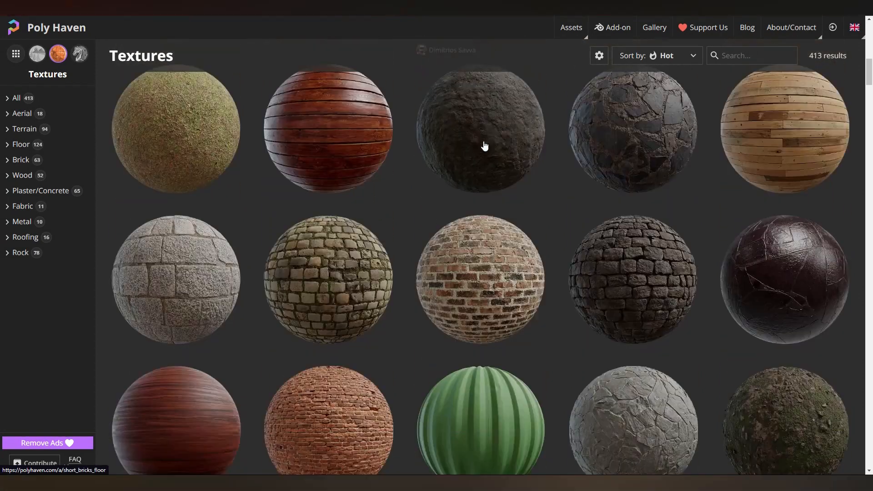
{"action": "scroll", "coordinate": [484, 146], "scroll_direction": "down", "scroll_amount": 4}
{"action": "scroll", "coordinate": [484, 146], "scroll_direction": "down", "scroll_amount": 14}
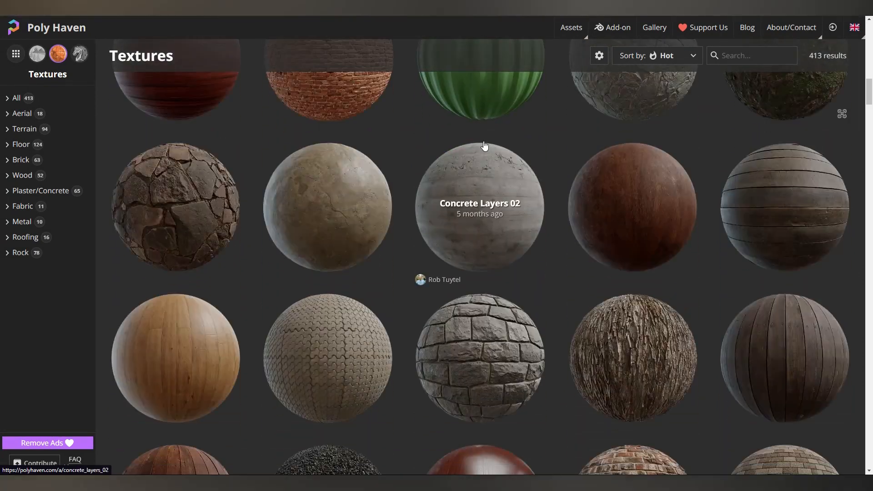
{"action": "scroll", "coordinate": [484, 145], "scroll_direction": "down", "scroll_amount": 10}
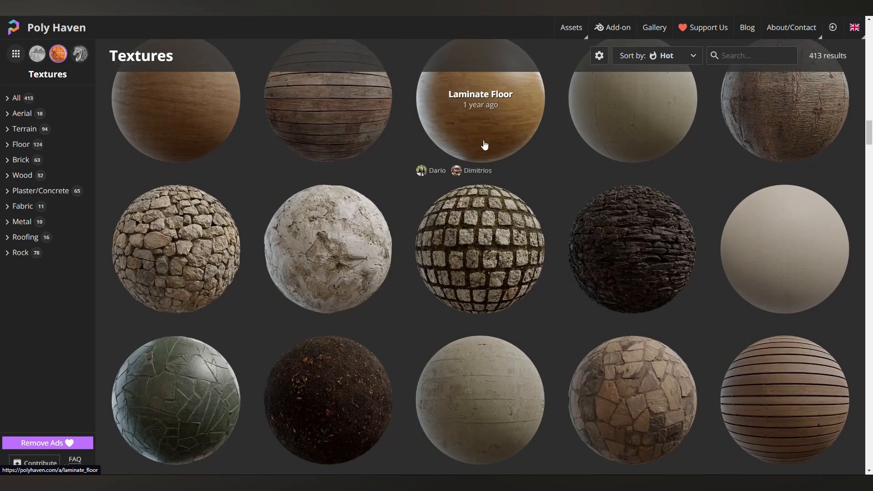
{"action": "scroll", "coordinate": [484, 145], "scroll_direction": "down", "scroll_amount": 9}
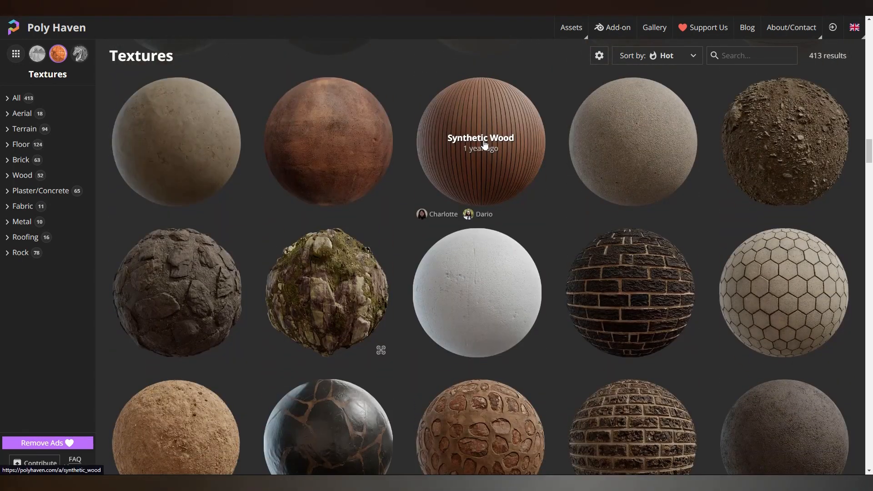
{"action": "scroll", "coordinate": [485, 145], "scroll_direction": "down", "scroll_amount": 3}
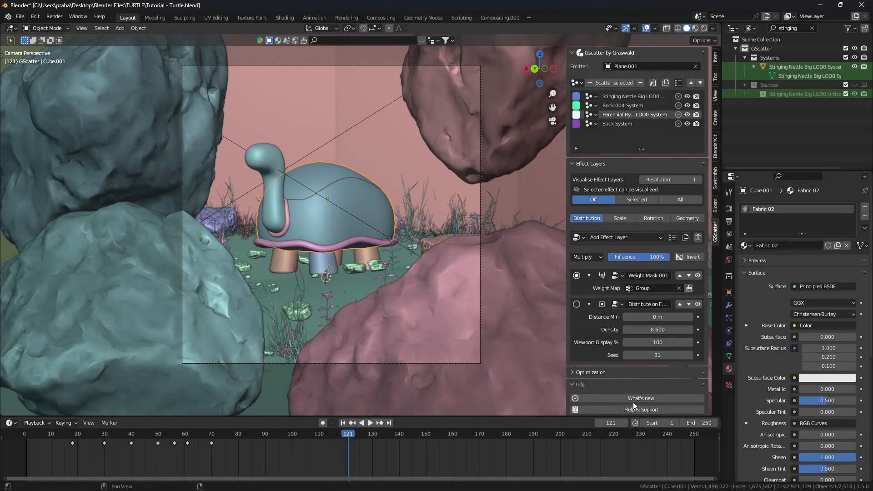
{"action": "left_click", "coordinate": [729, 356]}
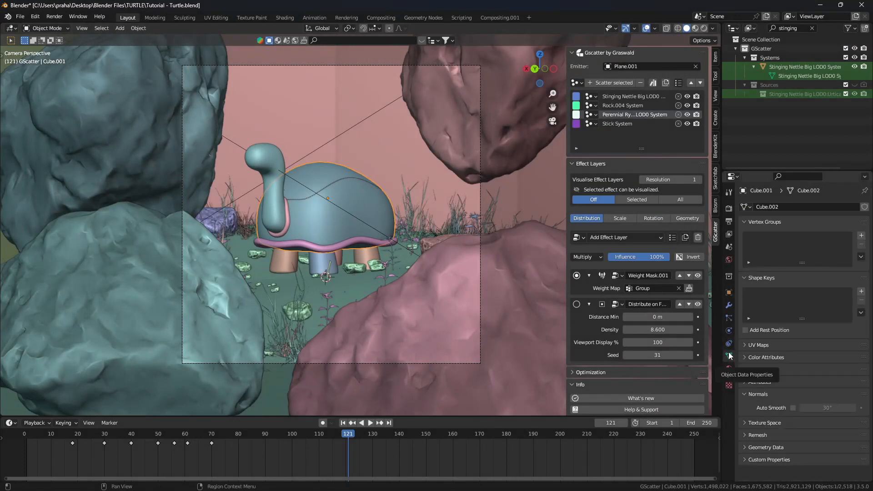
{"action": "left_click", "coordinate": [729, 318]}
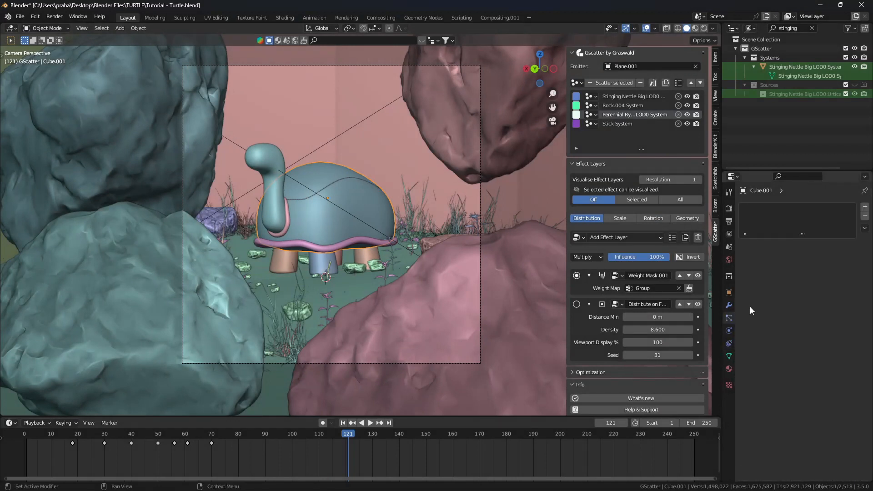
{"action": "left_click", "coordinate": [864, 207]}
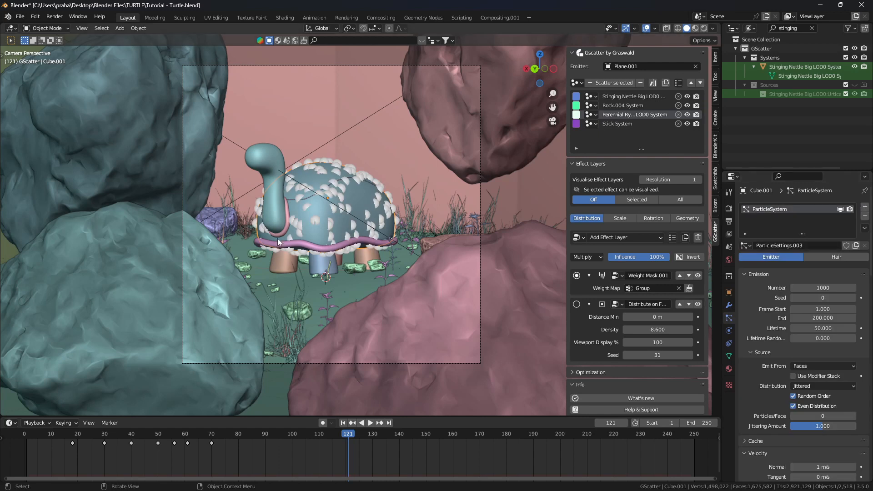
{"action": "scroll", "coordinate": [298, 220], "scroll_direction": "up", "scroll_amount": 4}
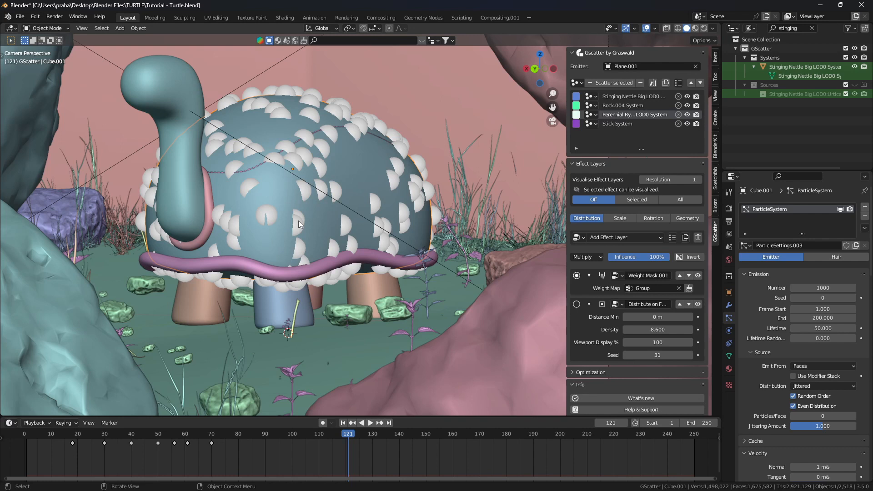
{"action": "left_click", "coordinate": [819, 258]}
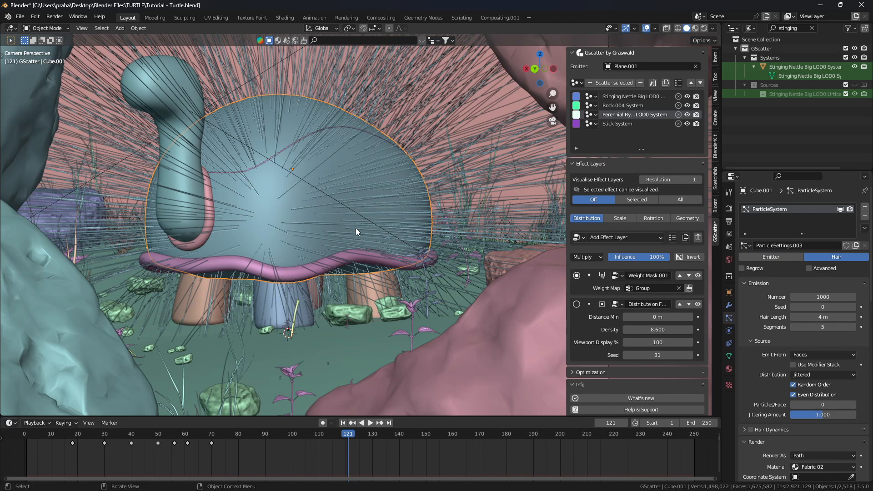
Change the shell's Hair Length from 4 m to 0.01 m
{"action": "left_click", "coordinate": [812, 317]}
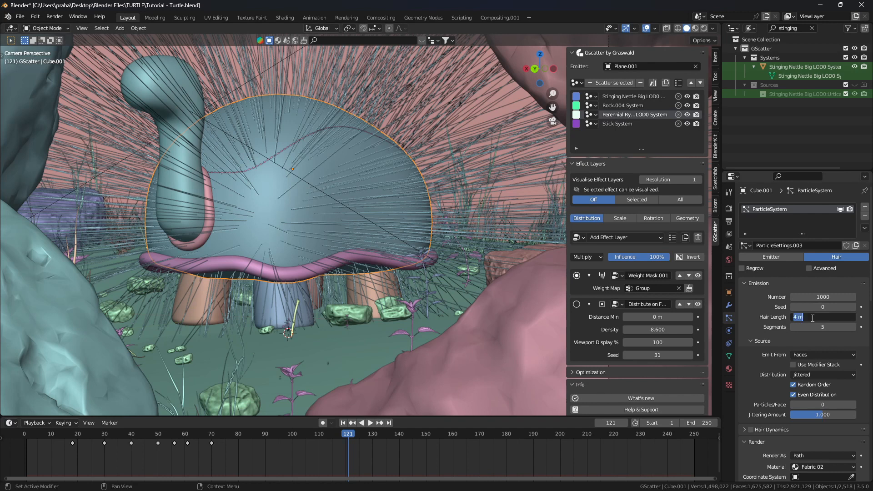
{"action": "type", "text": "0.01"}
{"action": "key", "text": "Return"}
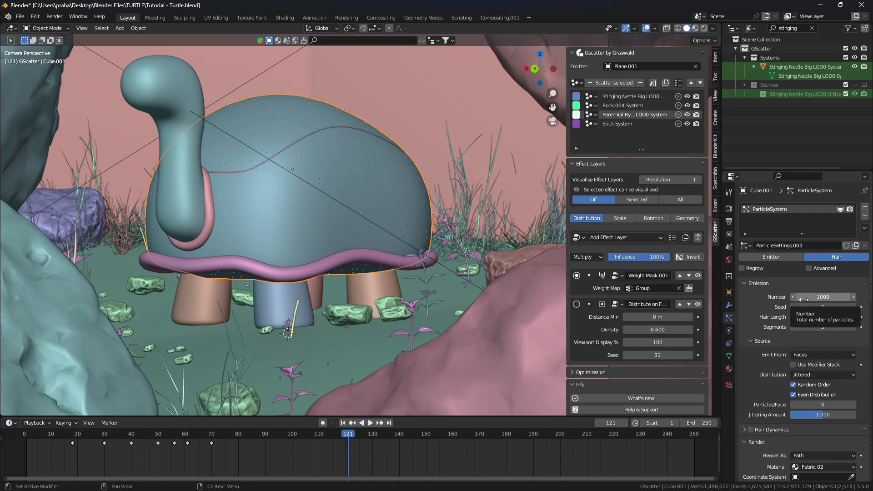
{"action": "scroll", "coordinate": [297, 194], "scroll_direction": "up", "scroll_amount": 4}
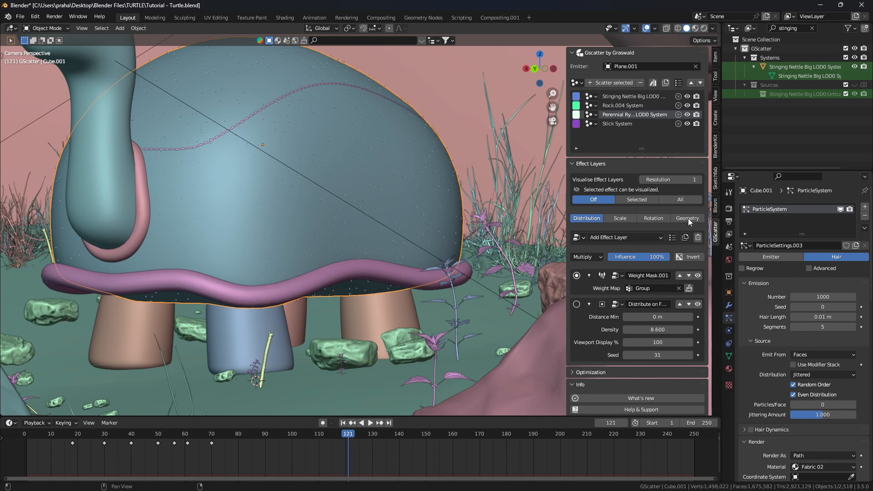
{"action": "scroll", "coordinate": [835, 334], "scroll_direction": "down", "scroll_amount": 8}
{"action": "scroll", "coordinate": [831, 337], "scroll_direction": "down", "scroll_amount": 7}
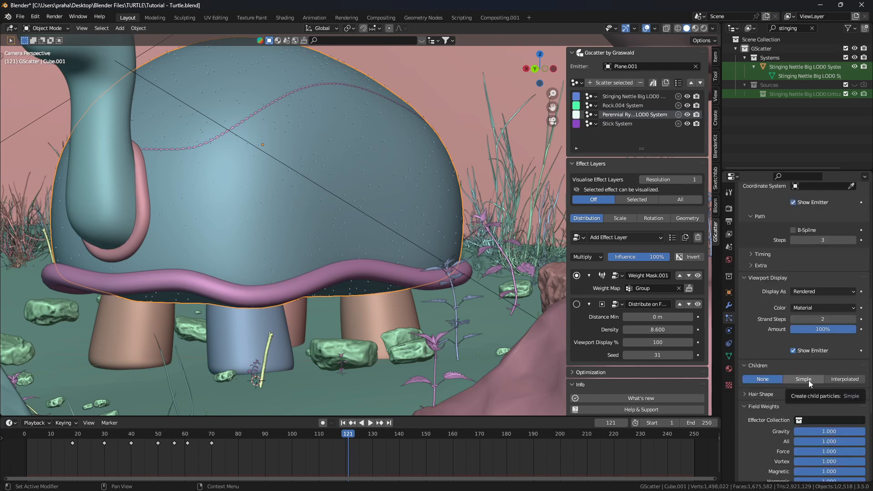
Set hair Children to Simple with a Display and Render Amount of 25
{"action": "left_click", "coordinate": [808, 380]}
{"action": "scroll", "coordinate": [818, 360], "scroll_direction": "down", "scroll_amount": 5}
{"action": "mouse_move", "coordinate": [815, 300]}
{"action": "left_mouse_down"}
{"action": "mouse_move", "coordinate": [846, 300]}
{"action": "mouse_move", "coordinate": [819, 300]}
{"action": "left_mouse_up"}
{"action": "type", "text": "25"}
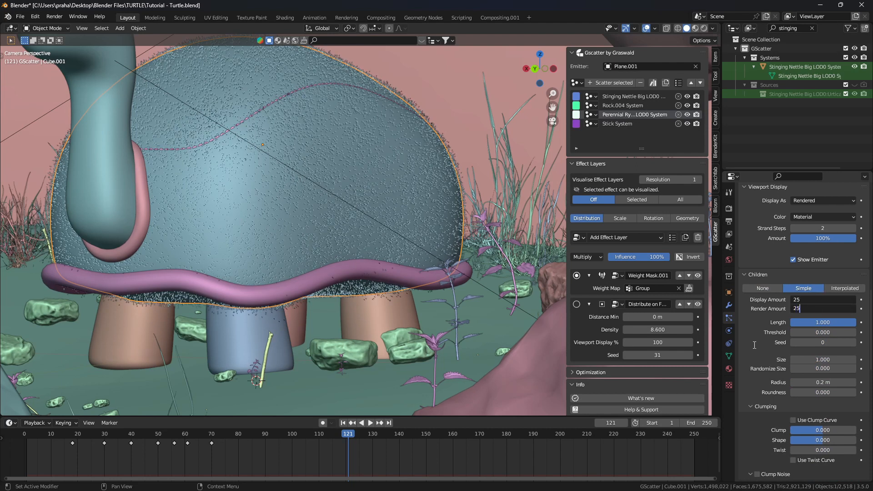
{"action": "key", "text": "Return"}
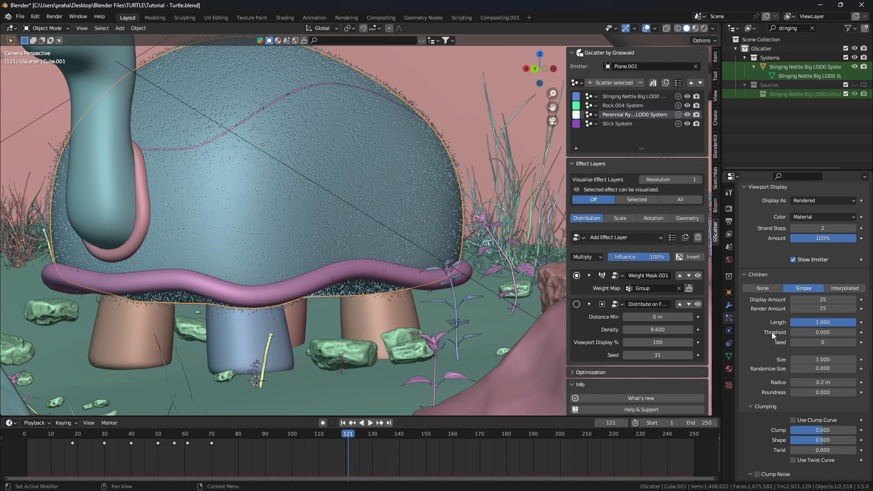
Set the child hair Length to 0.3, then switch to the Shading workspace
{"action": "scroll", "coordinate": [771, 332], "scroll_direction": "up", "scroll_amount": 4}
{"action": "scroll", "coordinate": [469, 260], "scroll_direction": "up", "scroll_amount": 2}
{"action": "scroll", "coordinate": [468, 261], "scroll_direction": "down", "scroll_amount": 5}
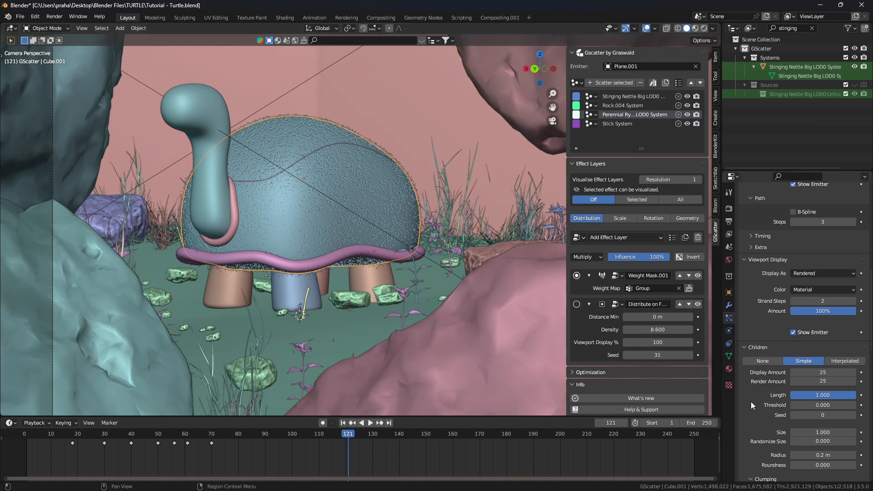
{"action": "left_click", "coordinate": [805, 397]}
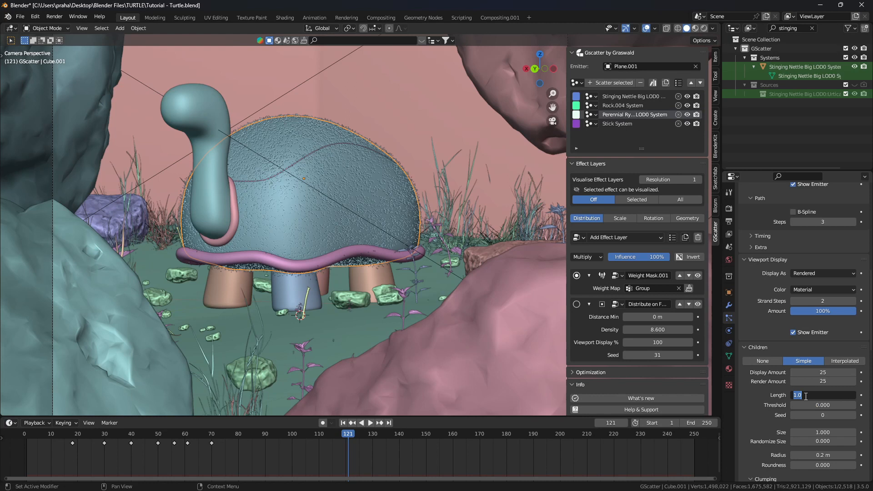
{"action": "type", "text": "0.3"}
{"action": "key", "text": "Return"}
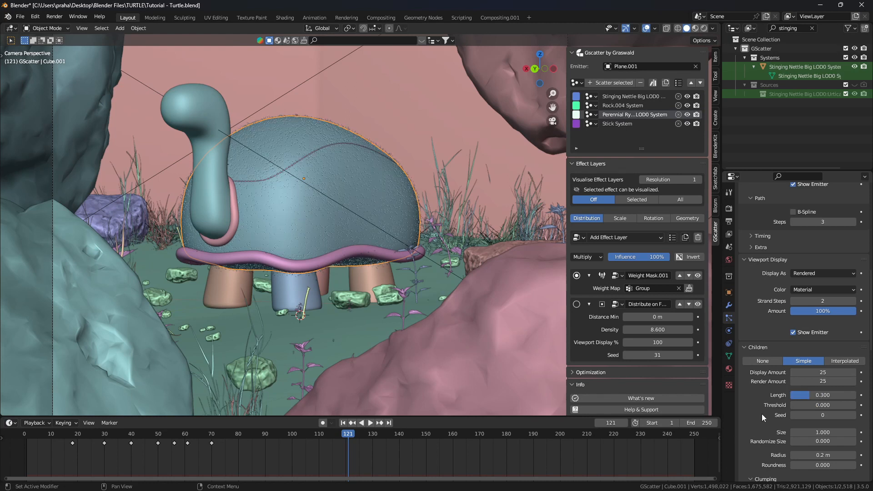
{"action": "scroll", "coordinate": [772, 416], "scroll_direction": "down", "scroll_amount": 3}
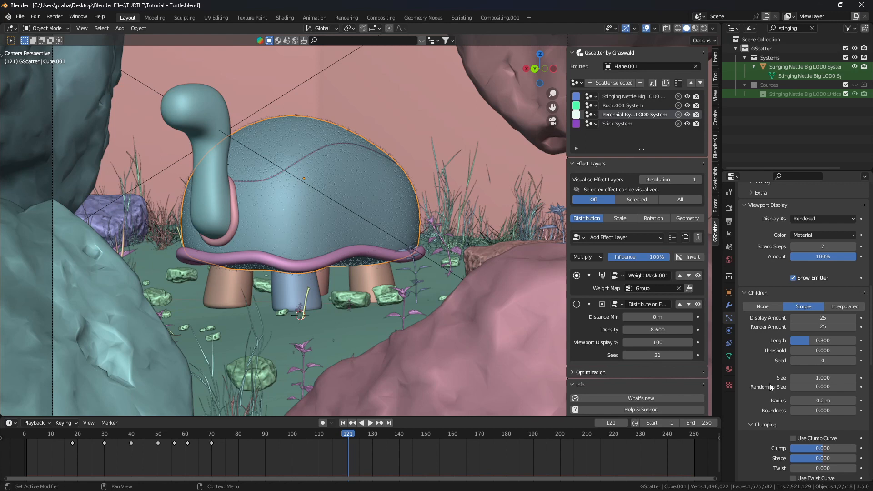
{"action": "left_click", "coordinate": [287, 17]}
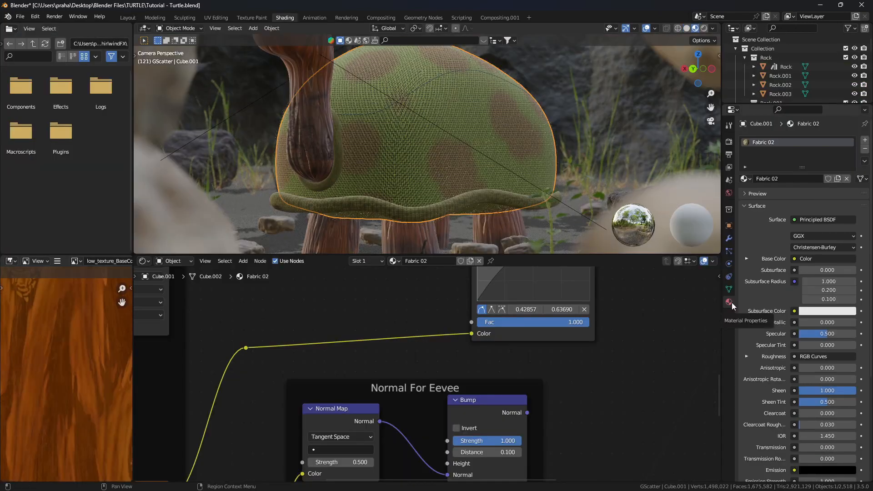
Add a second material slot to the shell with a new material named 'hair'
{"action": "left_click", "coordinate": [865, 140]}
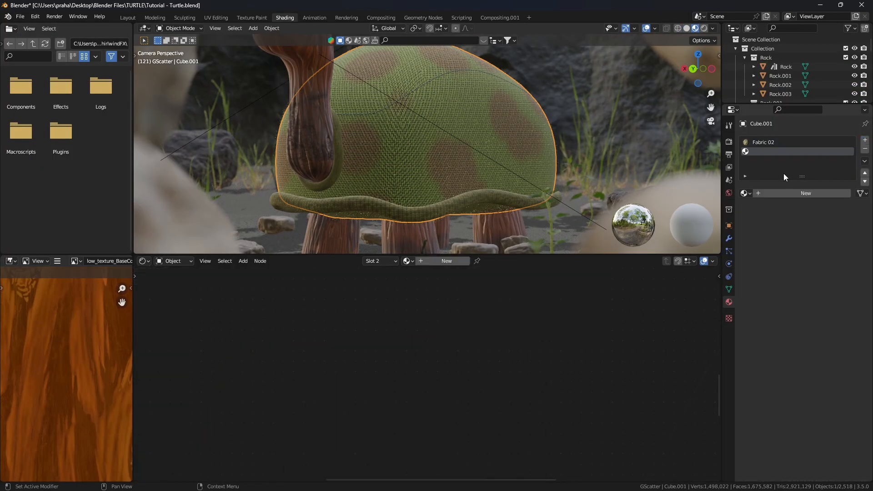
{"action": "left_click", "coordinate": [784, 193]}
{"action": "double_click", "coordinate": [769, 152]}
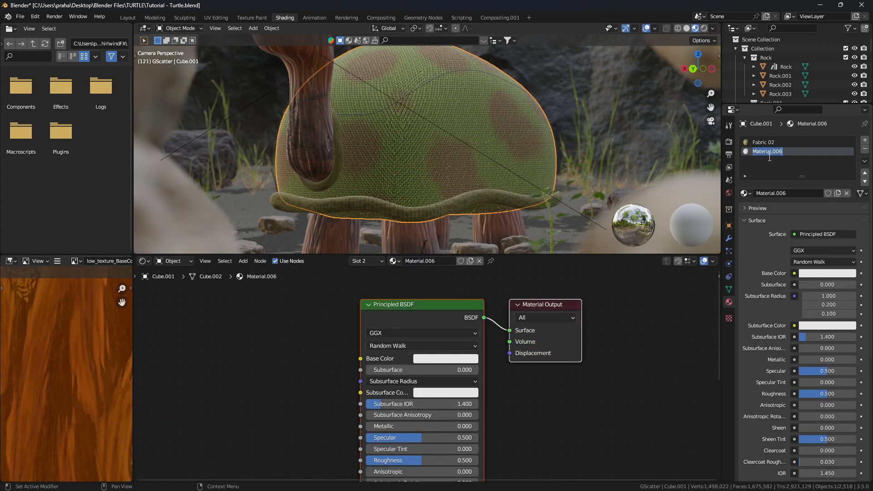
{"action": "type", "text": "hair"}
{"action": "key", "text": "Return"}
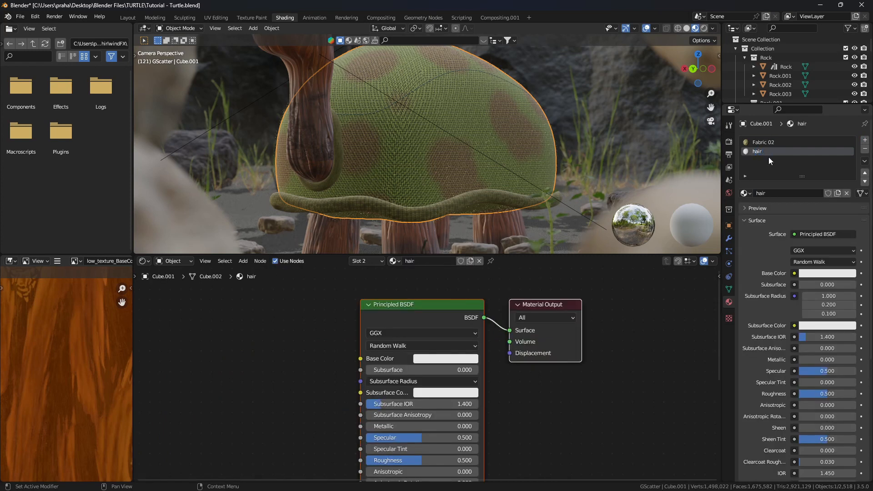
Replace the Principled BSDF with a Principled Hair BSDF linked to the material surface
{"action": "left_click", "coordinate": [406, 317]}
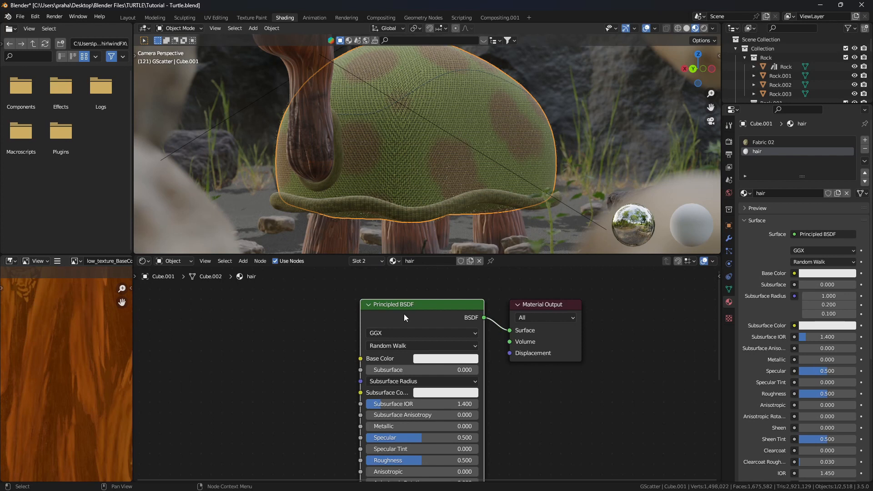
{"action": "key", "text": "x"}
{"action": "key", "text": "shift+a"}
{"action": "left_click", "coordinate": [405, 314]}
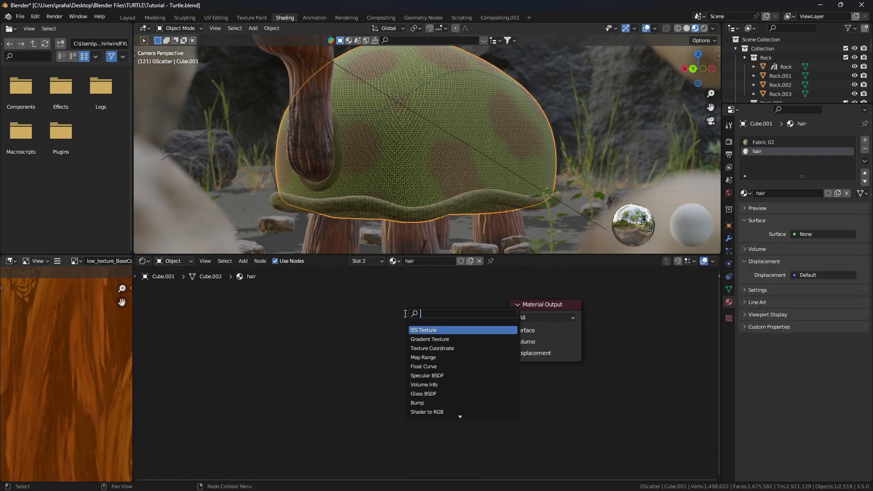
{"action": "type", "text": "princ"}
{"action": "left_click", "coordinate": [429, 350]}
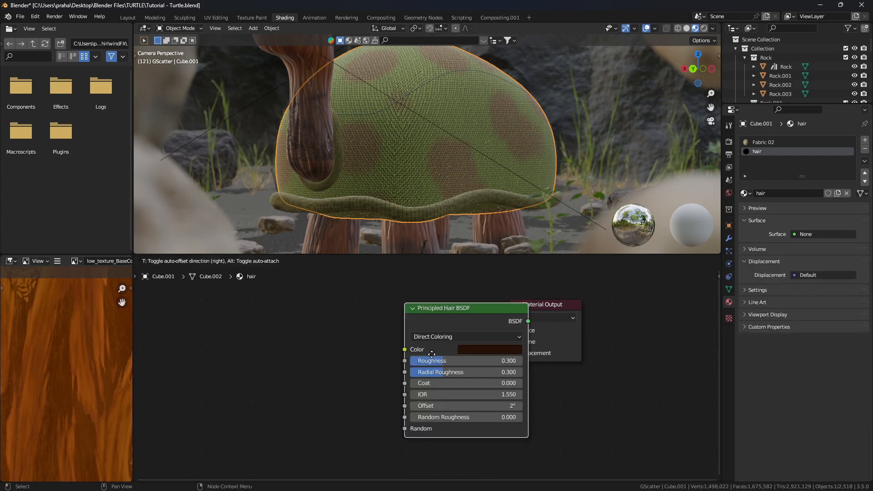
{"action": "left_click", "coordinate": [343, 353]}
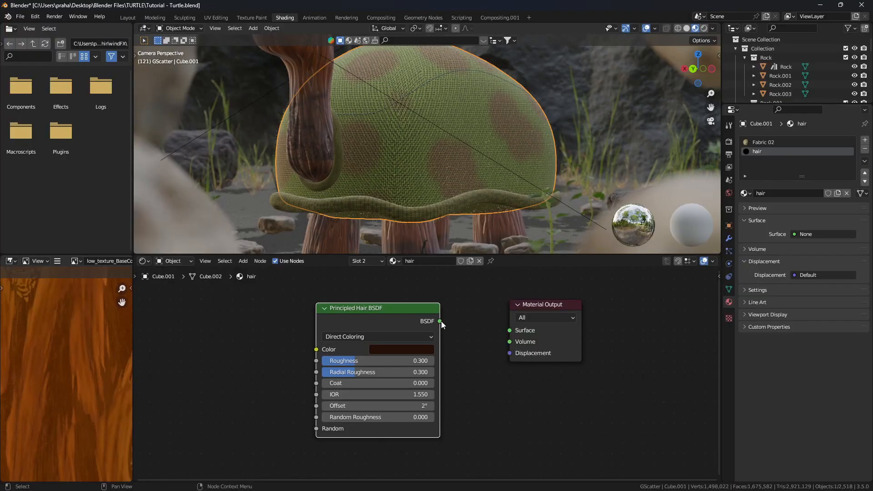
{"action": "left_click_drag", "start_coordinate": [440, 322], "coordinate": [509, 330]}
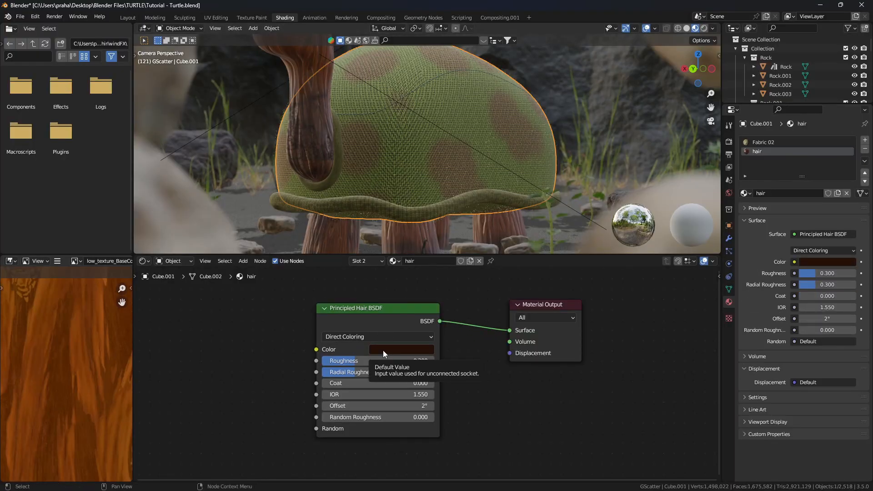
Assign the 'hair' material in the particle system's Render settings
{"action": "left_click", "coordinate": [729, 251]}
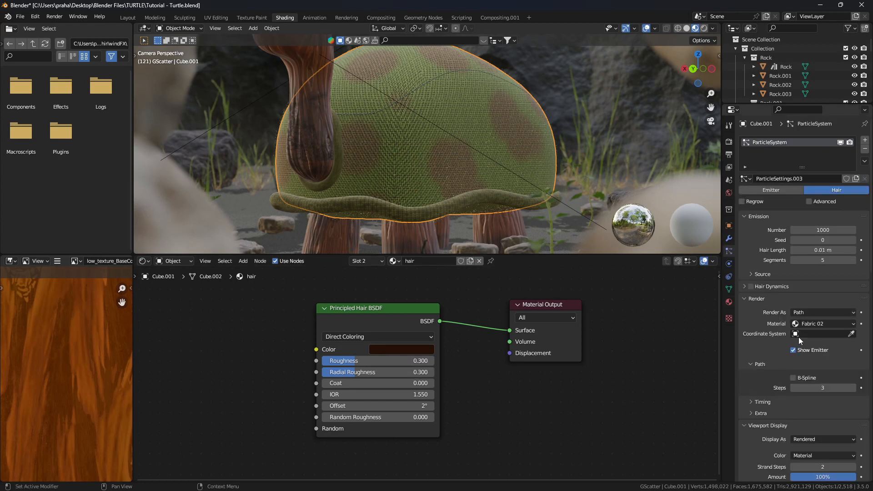
{"action": "left_click", "coordinate": [806, 326]}
{"action": "left_click", "coordinate": [808, 345]}
{"action": "scroll", "coordinate": [488, 186], "scroll_direction": "up", "scroll_amount": 8}
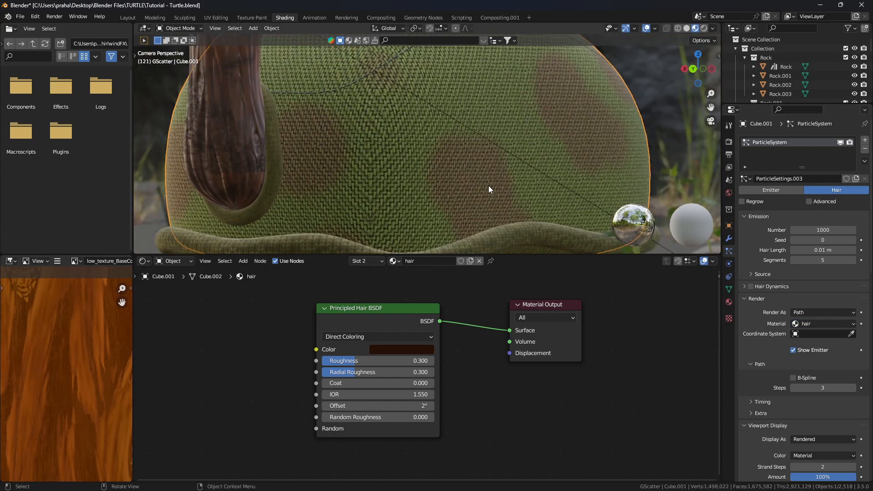
{"action": "scroll", "coordinate": [488, 190], "scroll_direction": "down", "scroll_amount": 1}
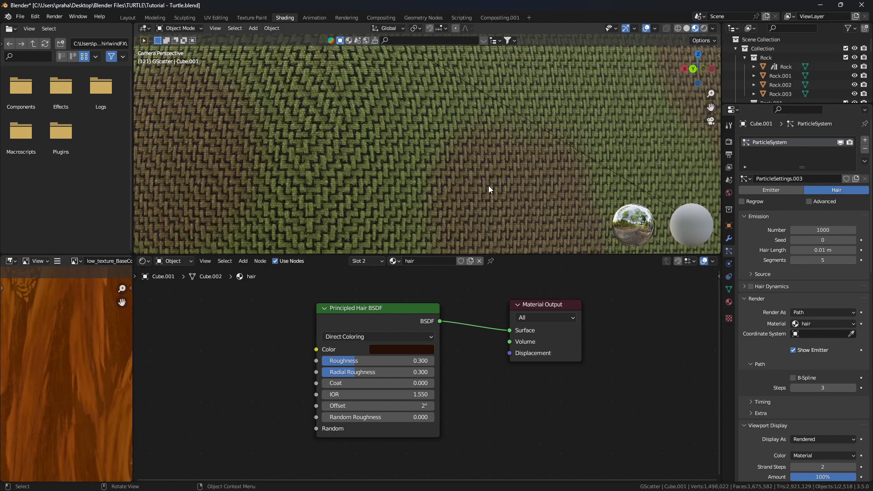
Eyedrop the shell's brown patch as the hair colour and return to Layout
{"action": "left_click", "coordinate": [380, 350]}
{"action": "left_click", "coordinate": [456, 304]}
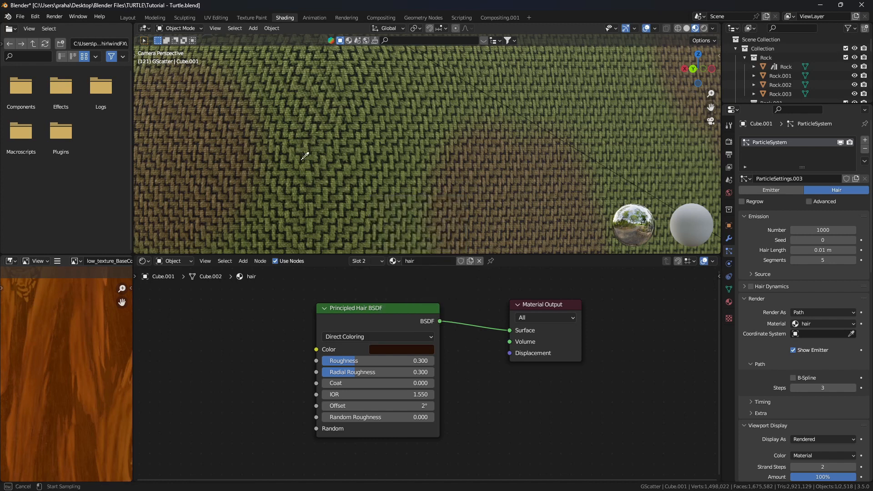
{"action": "left_click", "coordinate": [368, 162]}
{"action": "left_click", "coordinate": [129, 18]}
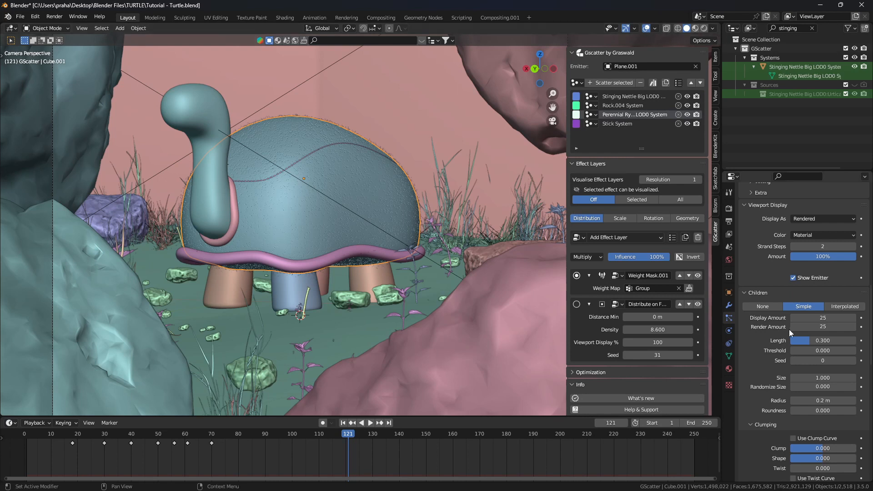
Set the child hair Clump to 0.05
{"action": "scroll", "coordinate": [791, 327], "scroll_direction": "down", "scroll_amount": 3}
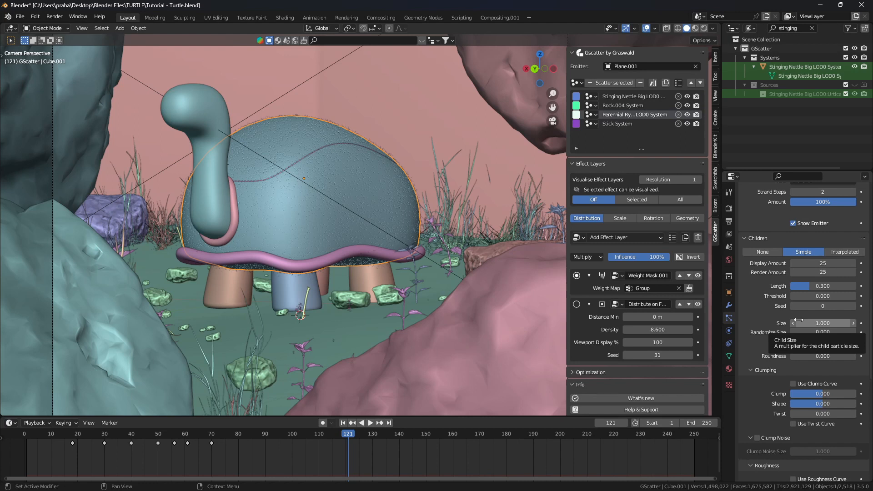
{"action": "scroll", "coordinate": [764, 335], "scroll_direction": "down", "scroll_amount": 2}
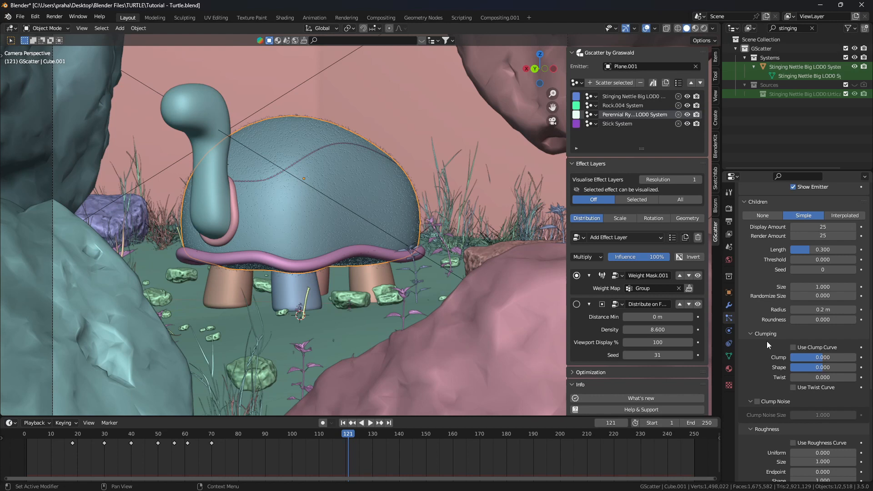
{"action": "left_click", "coordinate": [820, 357]}
{"action": "type", "text": "0.05"}
{"action": "key", "text": "Return"}
Enable Clump Noise with a size of 0.25
{"action": "left_click", "coordinate": [756, 402]}
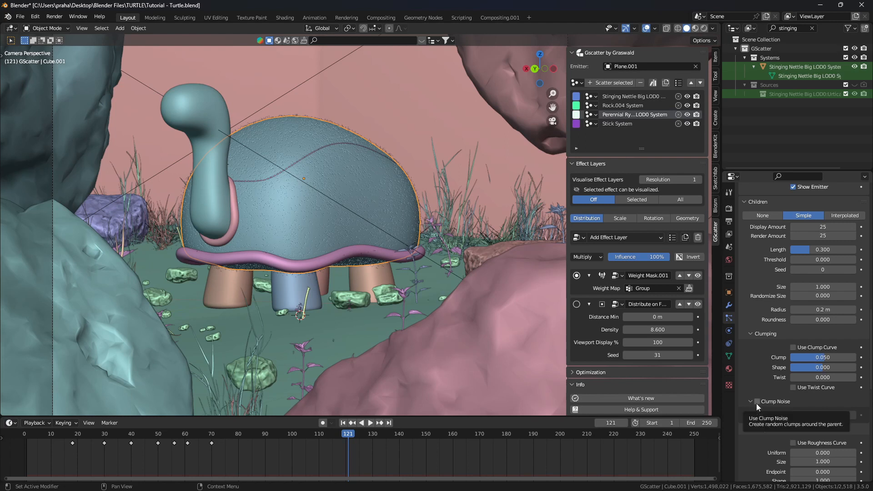
{"action": "scroll", "coordinate": [756, 402], "scroll_direction": "down", "scroll_amount": 1}
{"action": "left_click", "coordinate": [824, 396]}
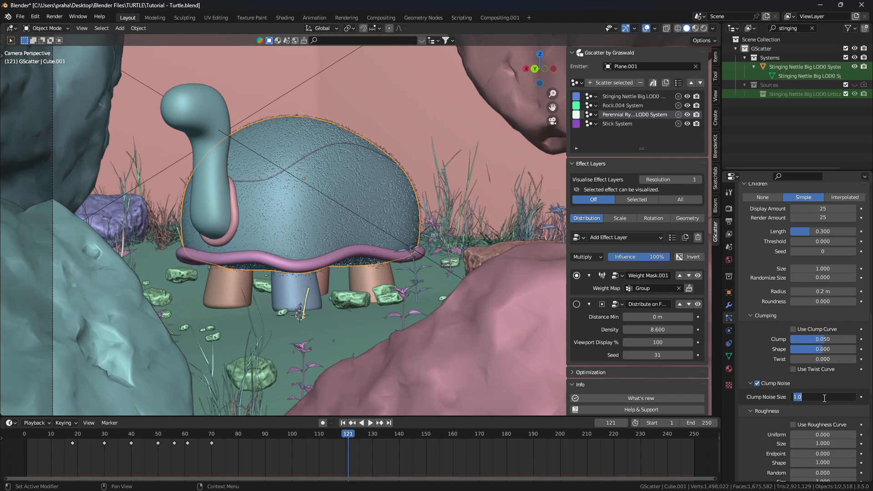
{"action": "type", "text": "0.25"}
{"action": "key", "text": "Return"}
Set the child hair Roughness Uniform to 0.01
{"action": "scroll", "coordinate": [756, 359], "scroll_direction": "down", "scroll_amount": 4}
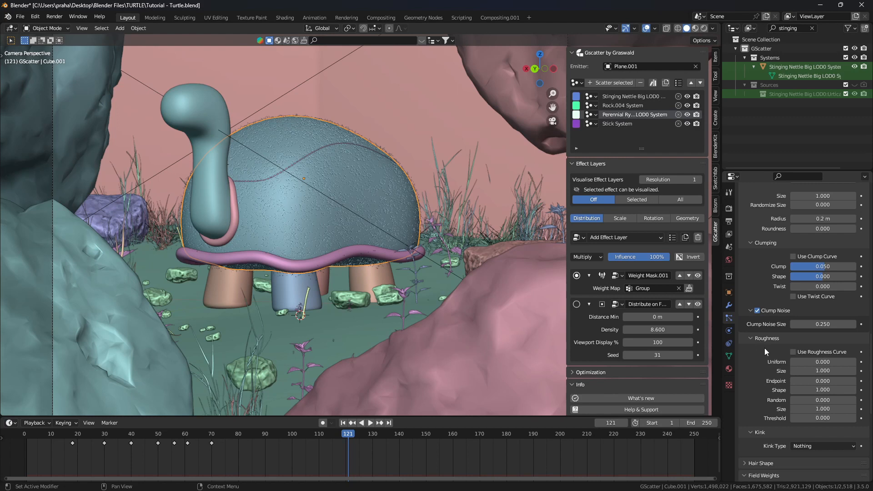
{"action": "left_click", "coordinate": [818, 363]}
{"action": "type", "text": "0.01"}
{"action": "key", "text": "Return"}
{"action": "scroll", "coordinate": [773, 374], "scroll_direction": "down", "scroll_amount": 5}
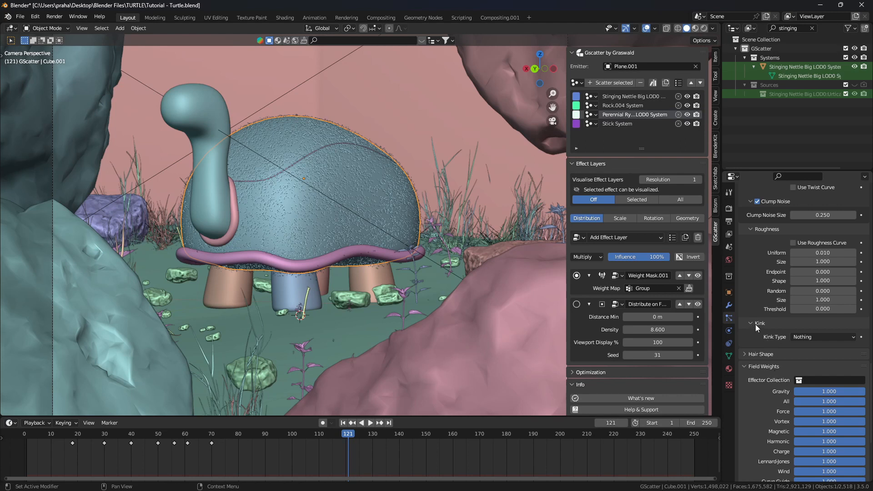
Set the shell hair Kink Type to Curl with an Amplitude of 0.05 m
{"action": "left_click", "coordinate": [800, 337]}
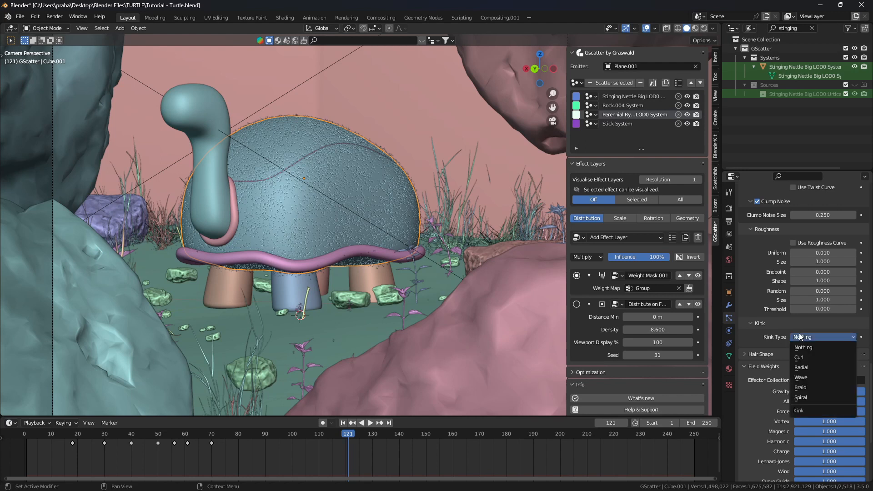
{"action": "left_click", "coordinate": [798, 358]}
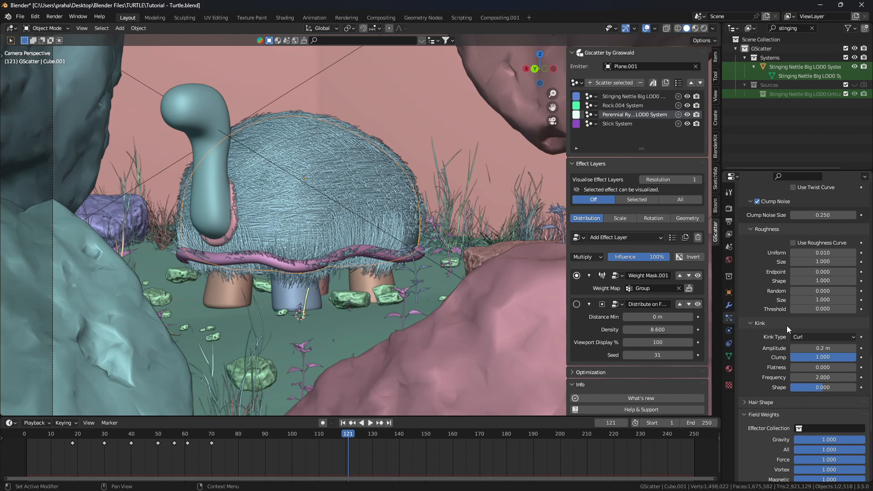
{"action": "left_click", "coordinate": [809, 348]}
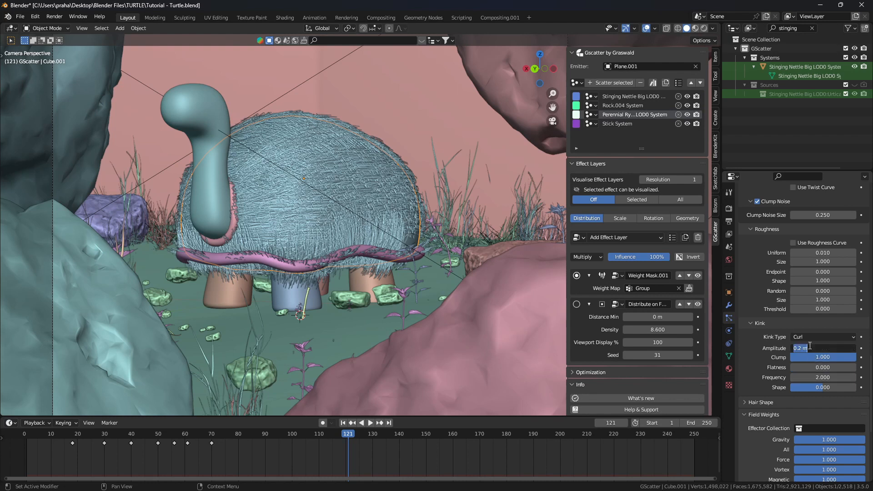
{"action": "type", "text": "0.05"}
{"action": "key", "text": "Return"}
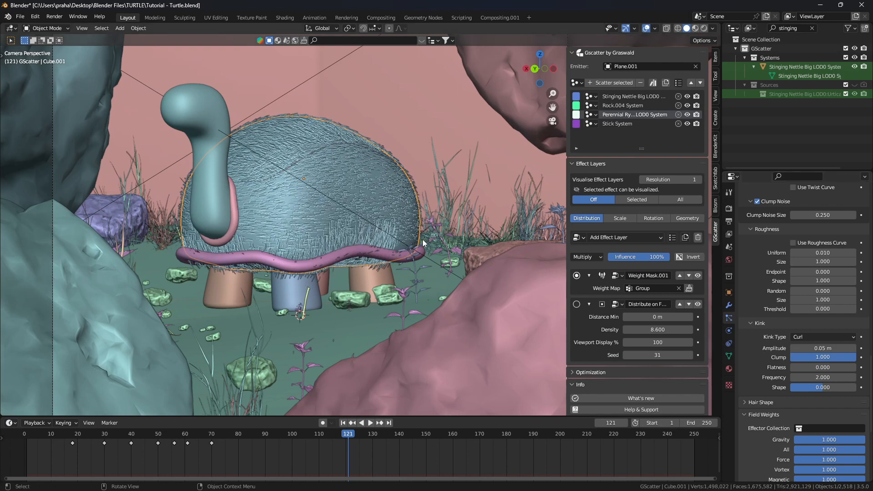